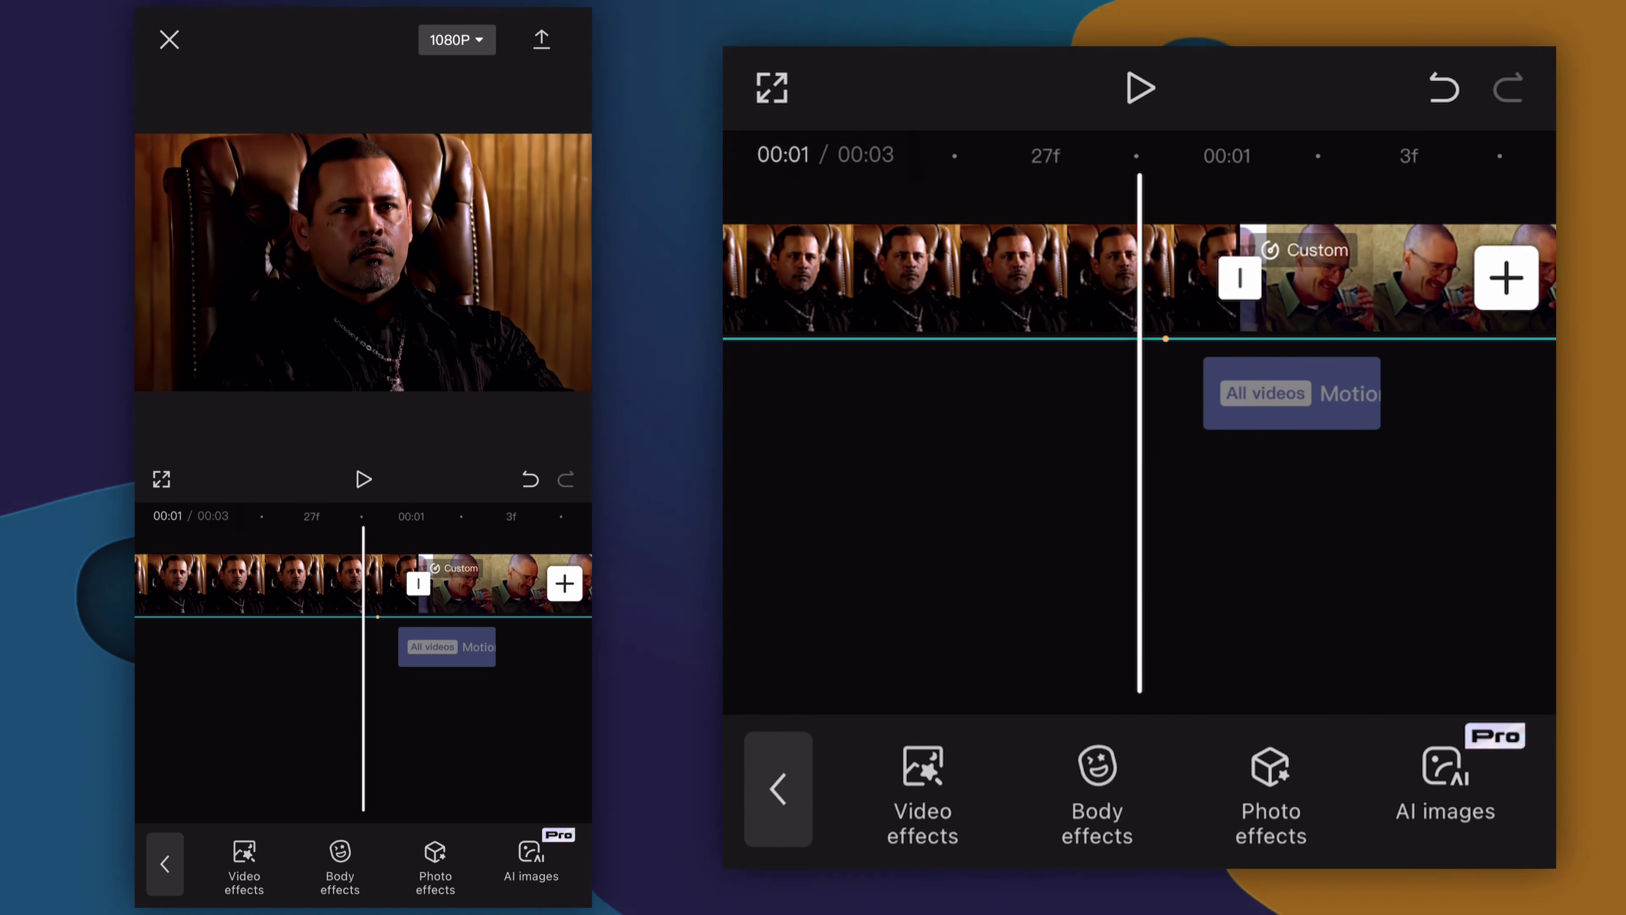
# Select the motion-blur overlay clip on the timeline for editing.
pyautogui.click(1229, 649)
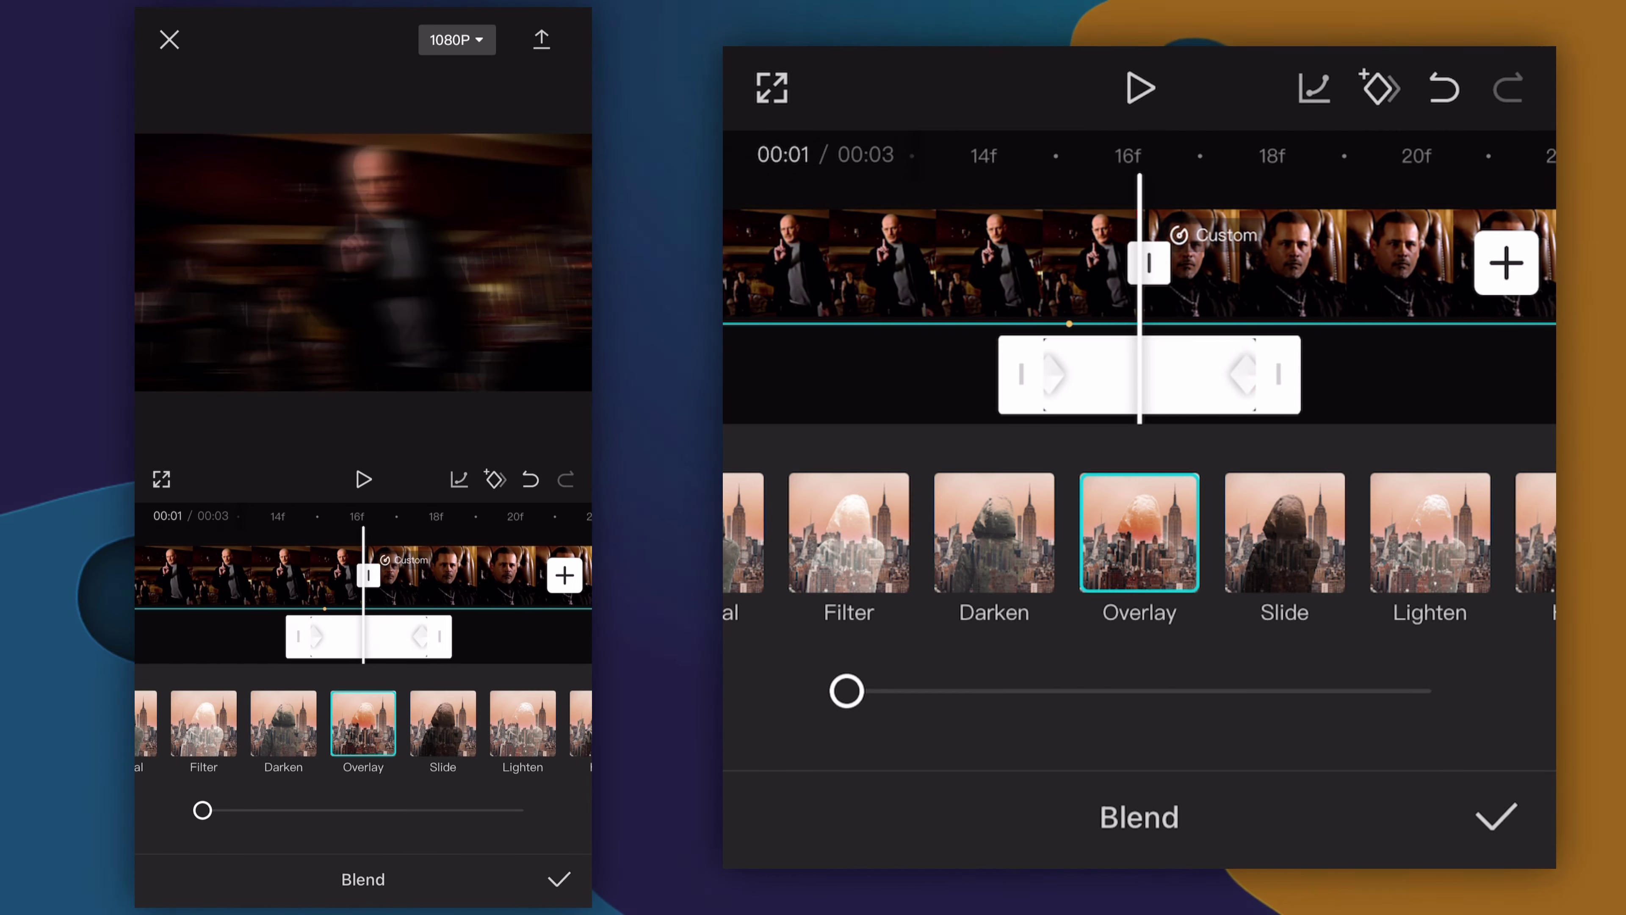
# Raise the overlay's Overlay blend strength to about 72 and confirm it.
pyautogui.moveTo(202, 810); pyautogui.dragTo(293, 810)
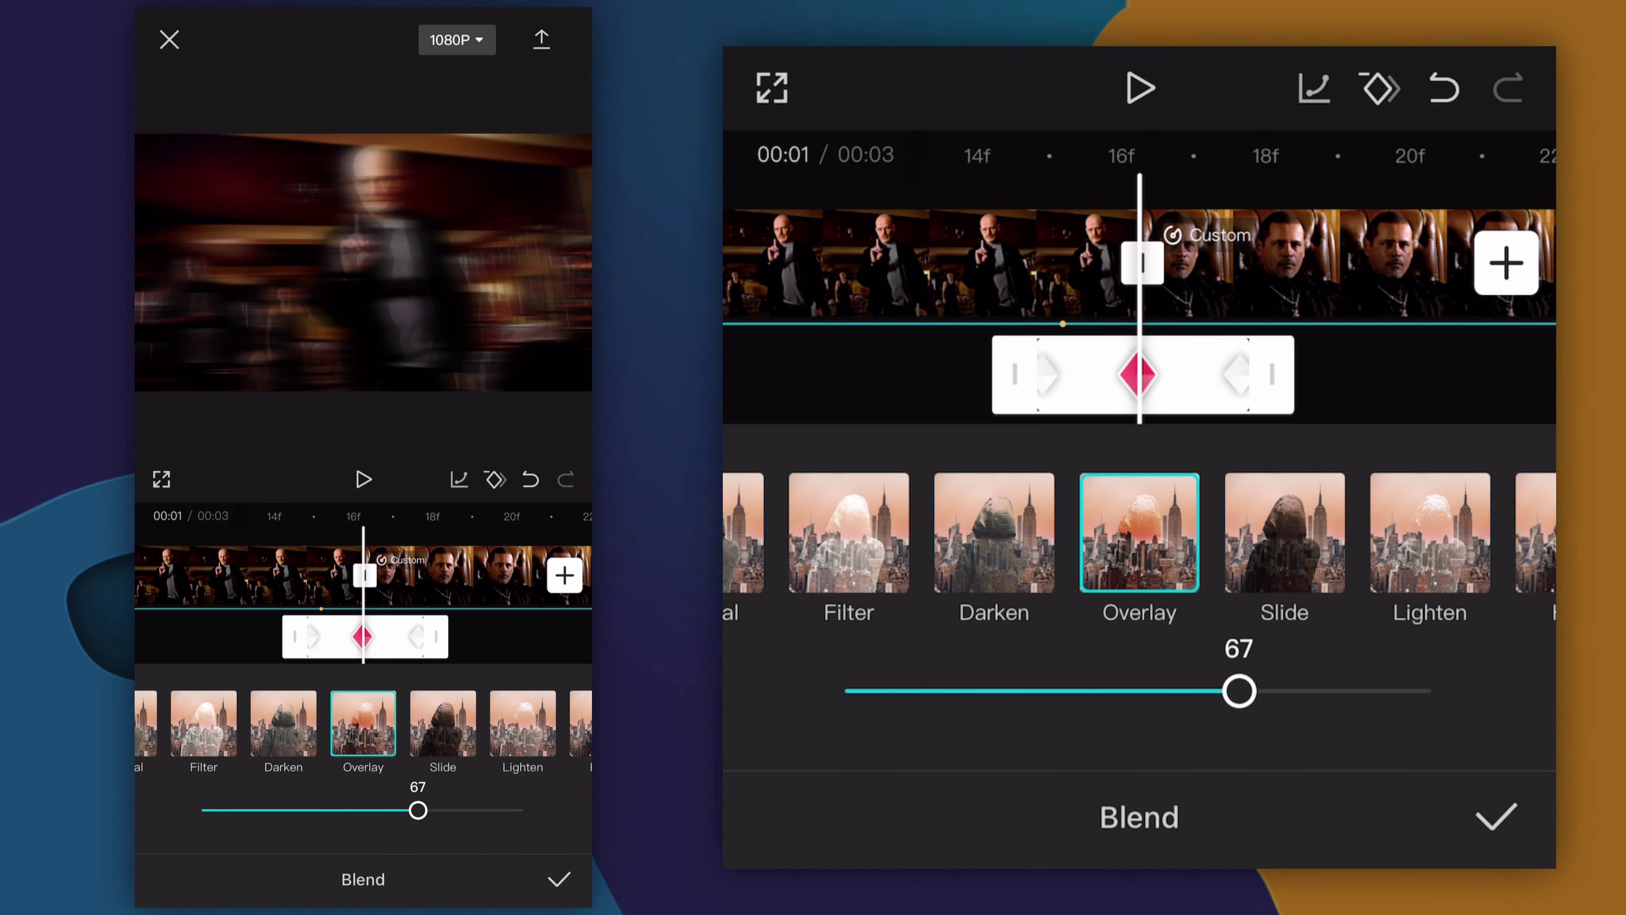
pyautogui.moveTo(418, 810); pyautogui.dragTo(436, 810)
pyautogui.click(558, 878)
# Play back the transition to preview the blended motion-blur overlay.
pyautogui.click(363, 479)
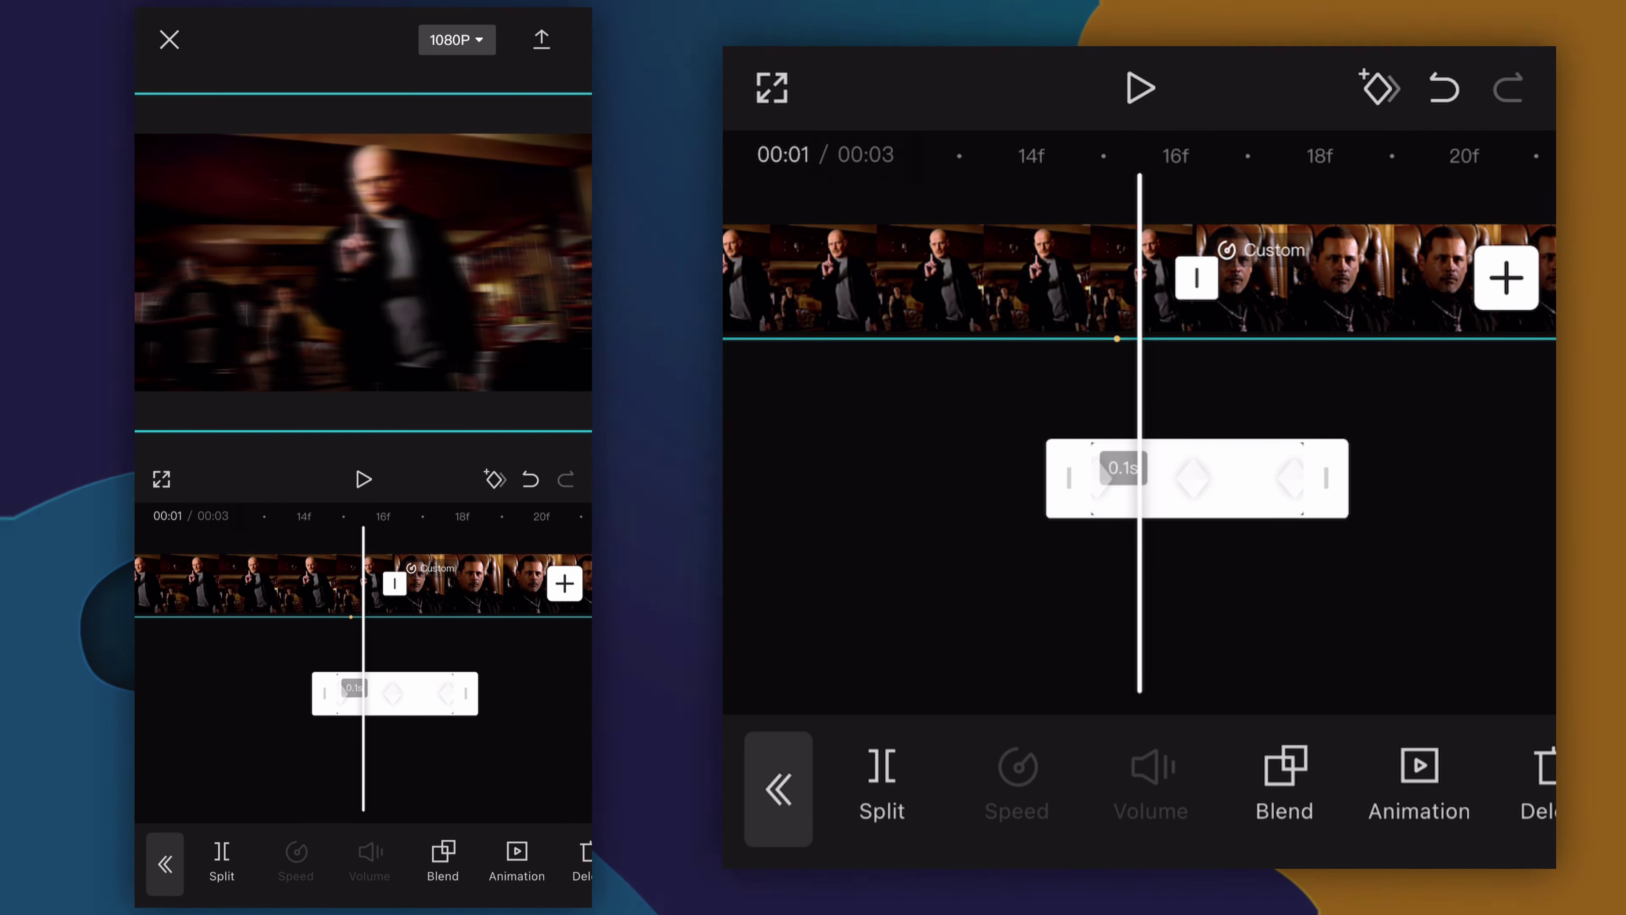
pyautogui.hscroll(5, 1139, 788)
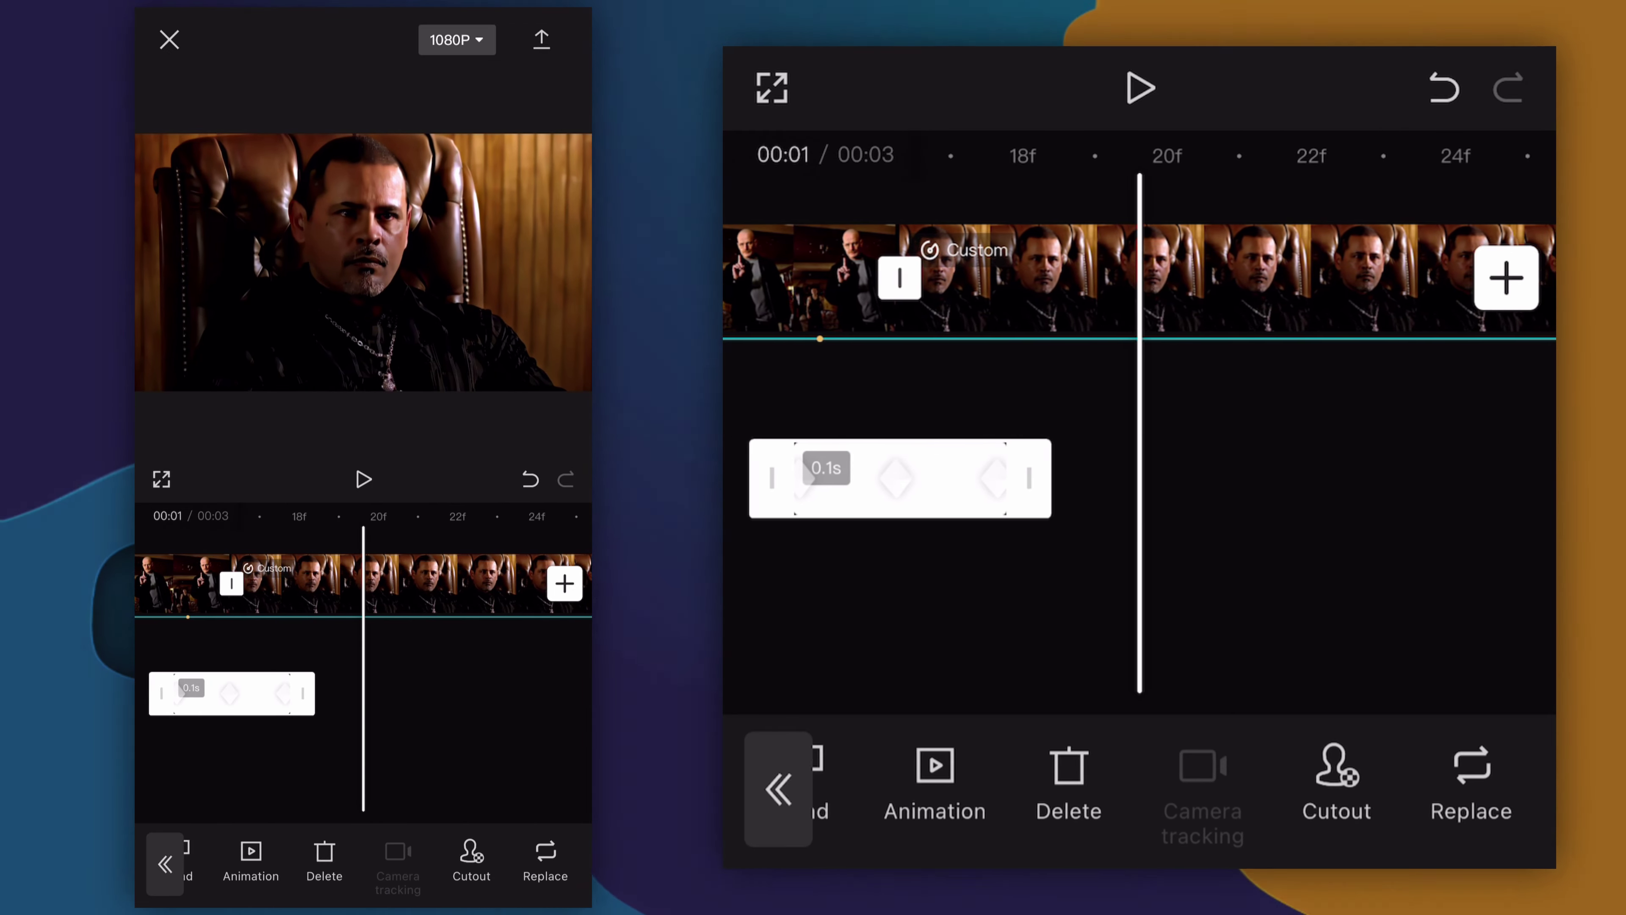
pyautogui.hscroll(5, 1140, 788)
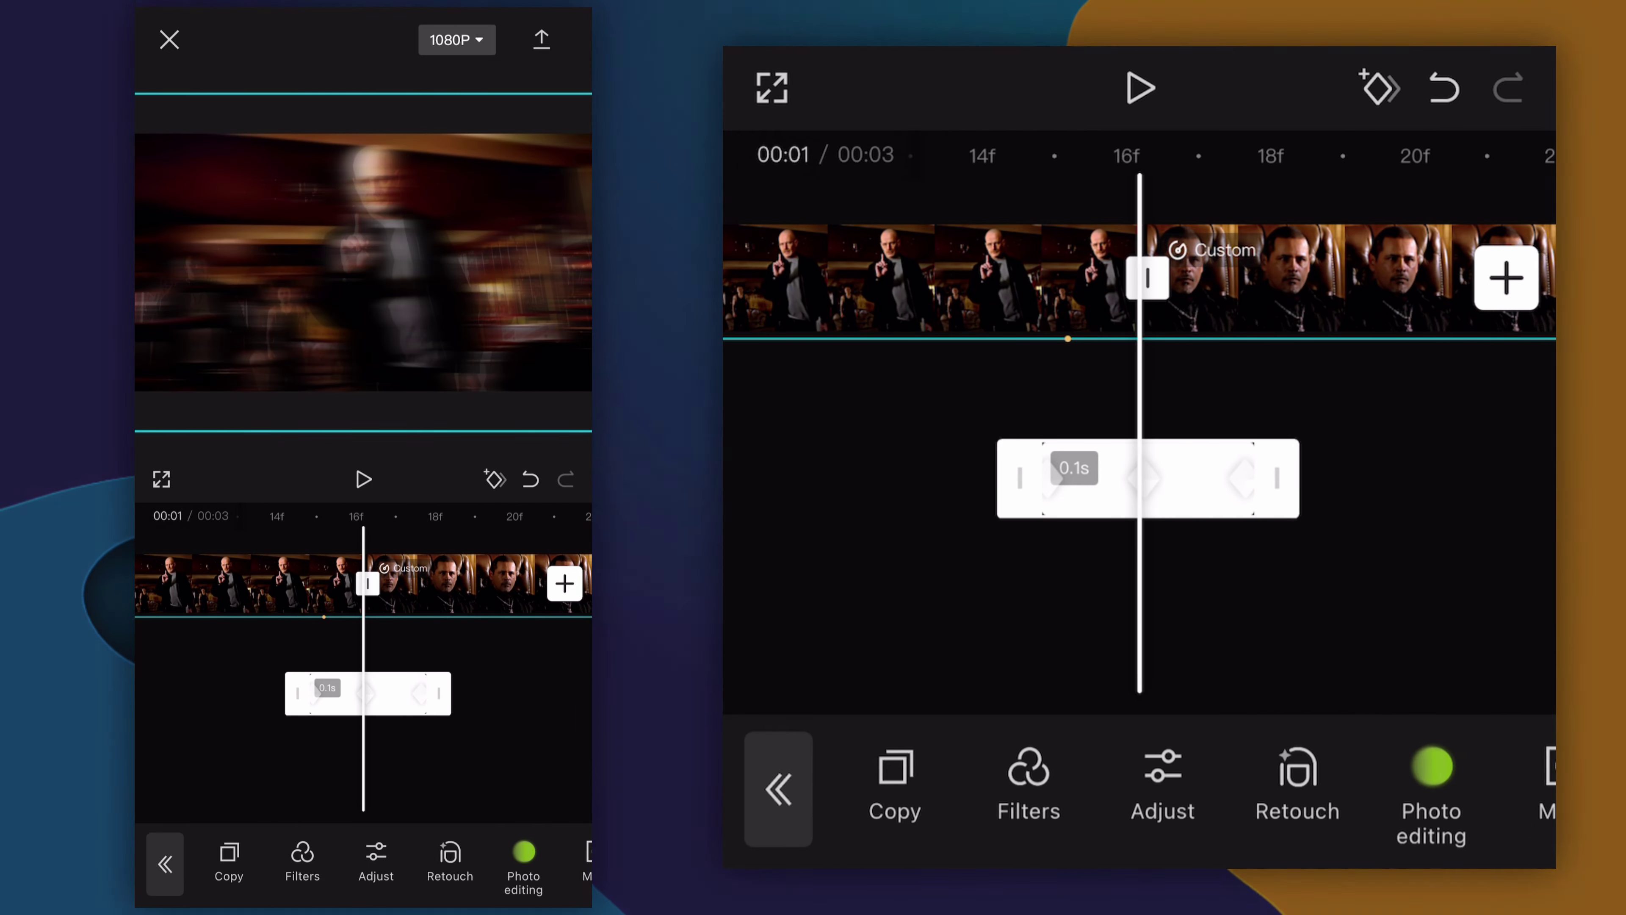
pyautogui.hscroll(3, 1139, 276)
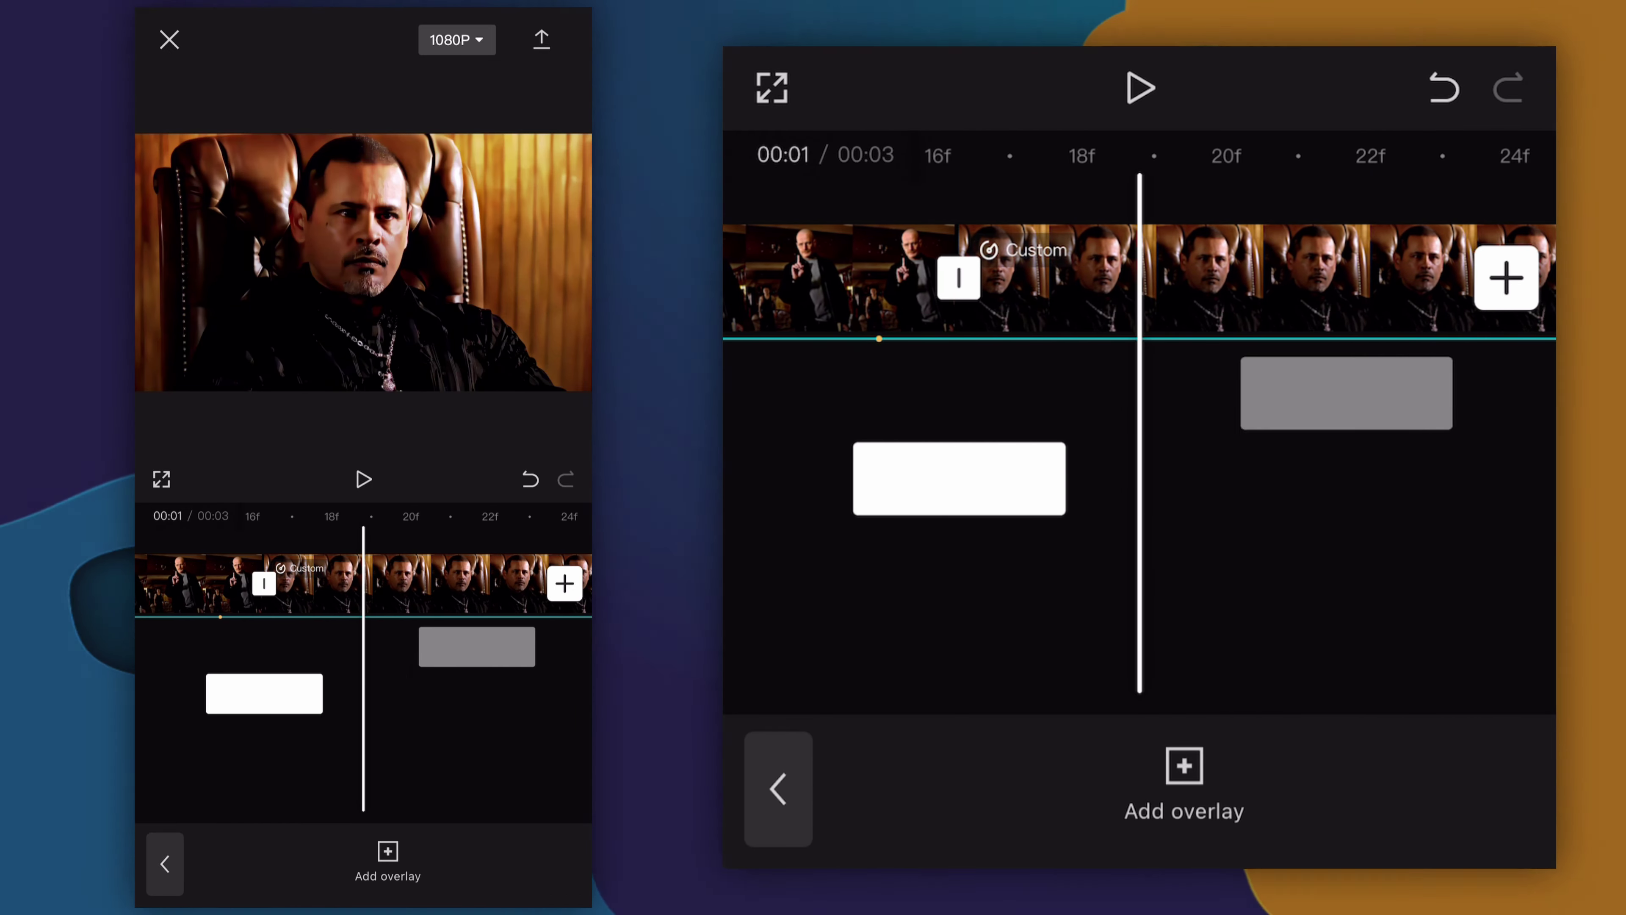
pyautogui.hscroll(3, 1139, 275)
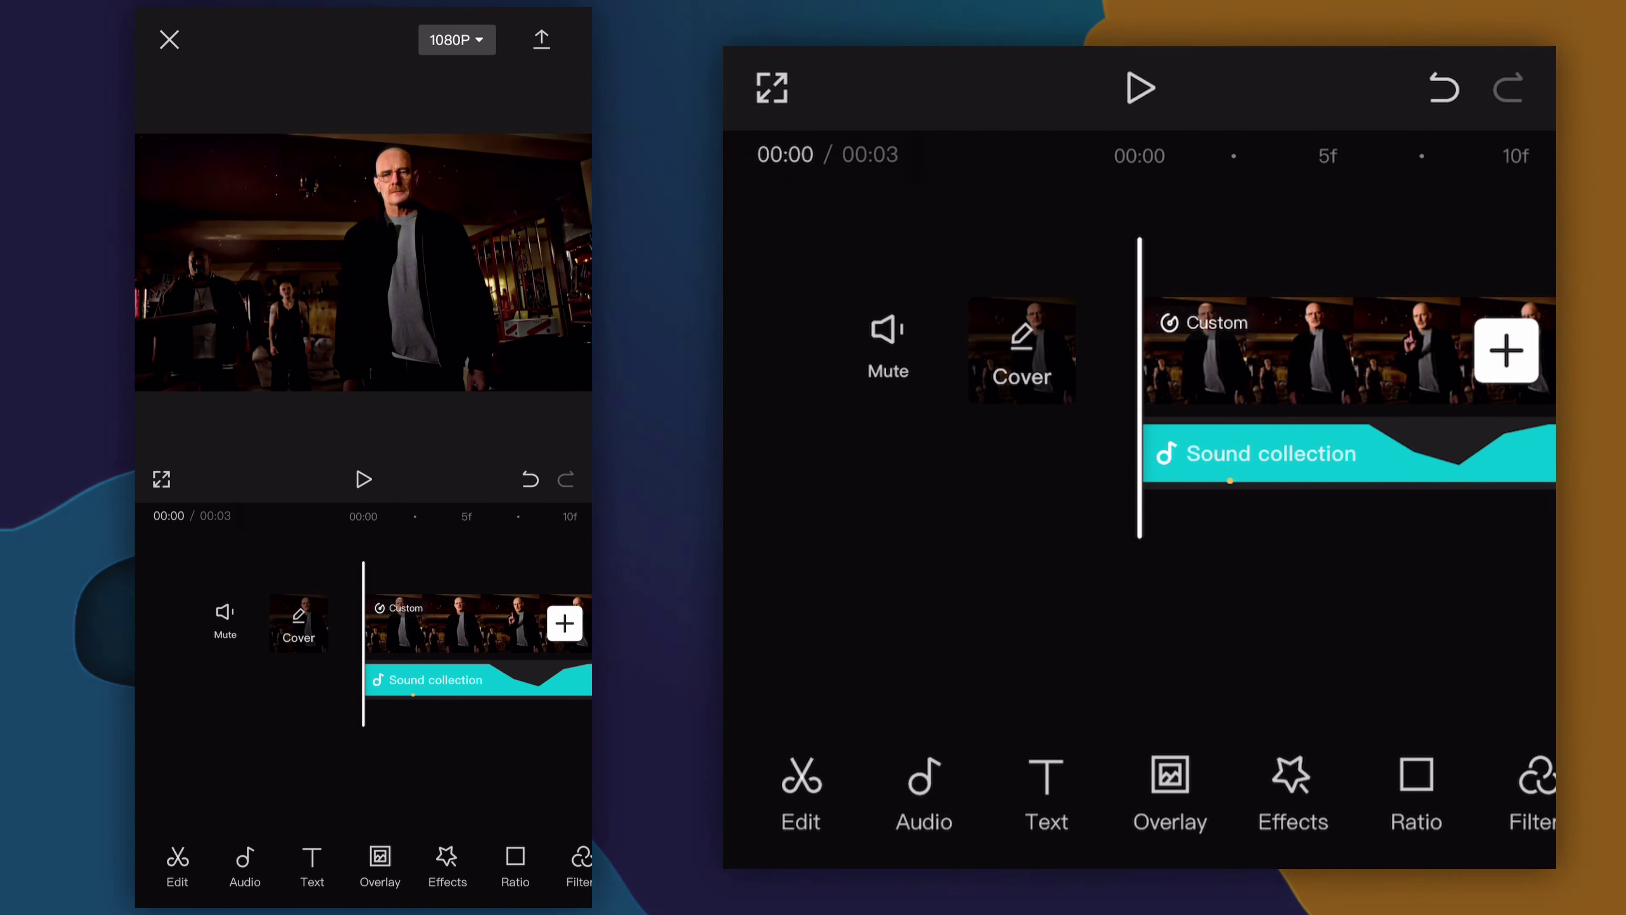
# Check the export settings and export the video at 1080P resolution.
pyautogui.click(456, 39)
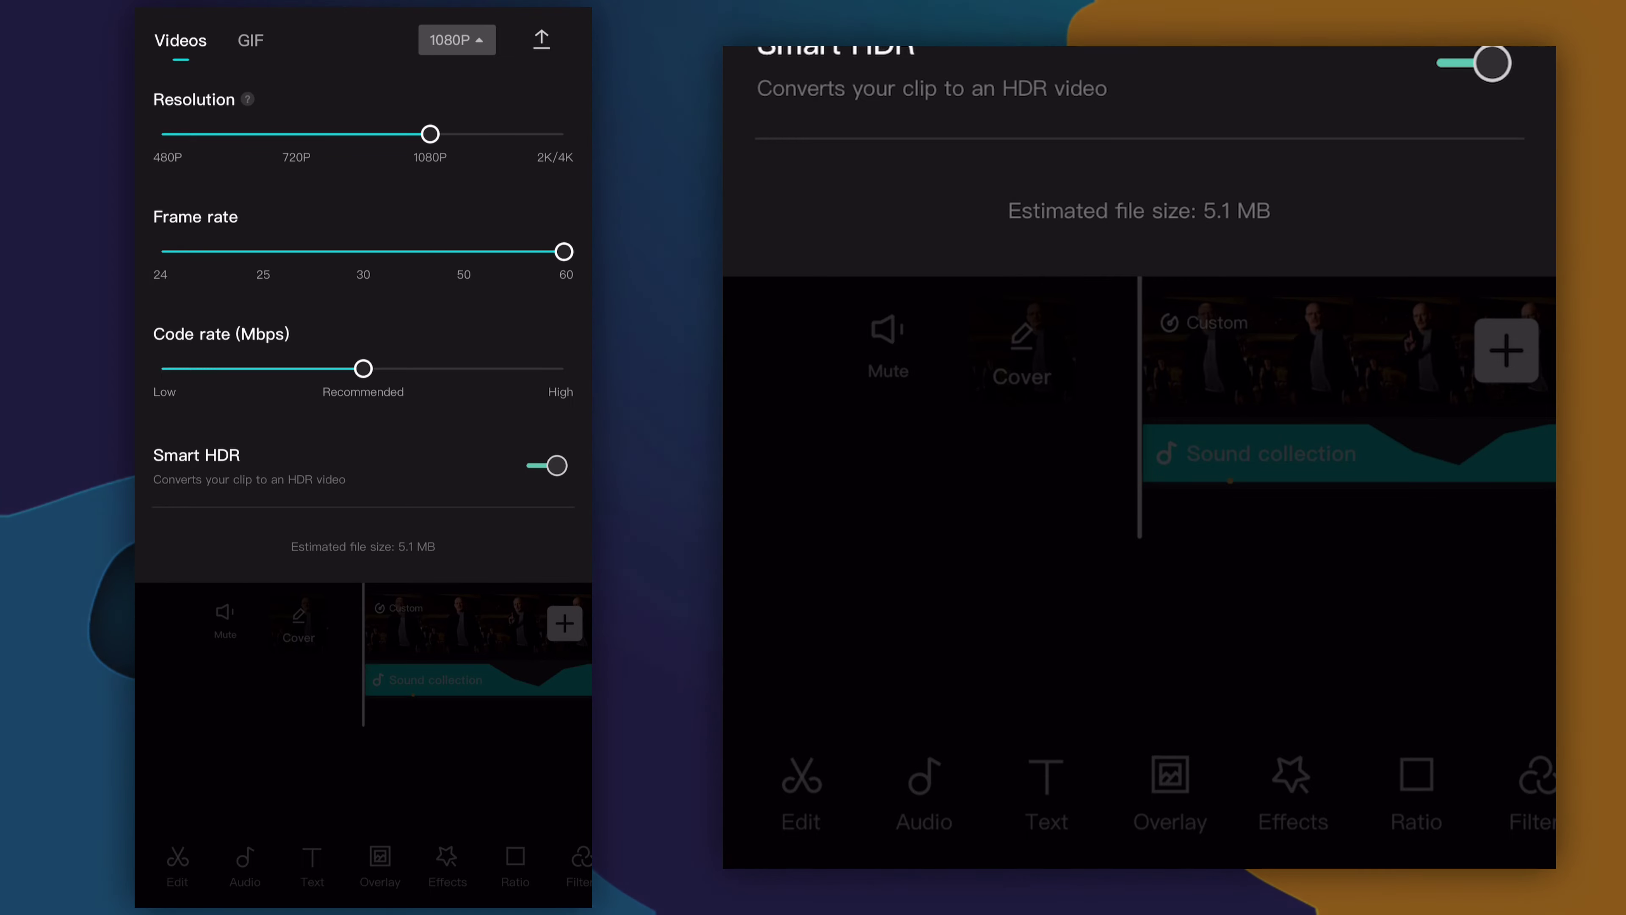
pyautogui.click(541, 39)
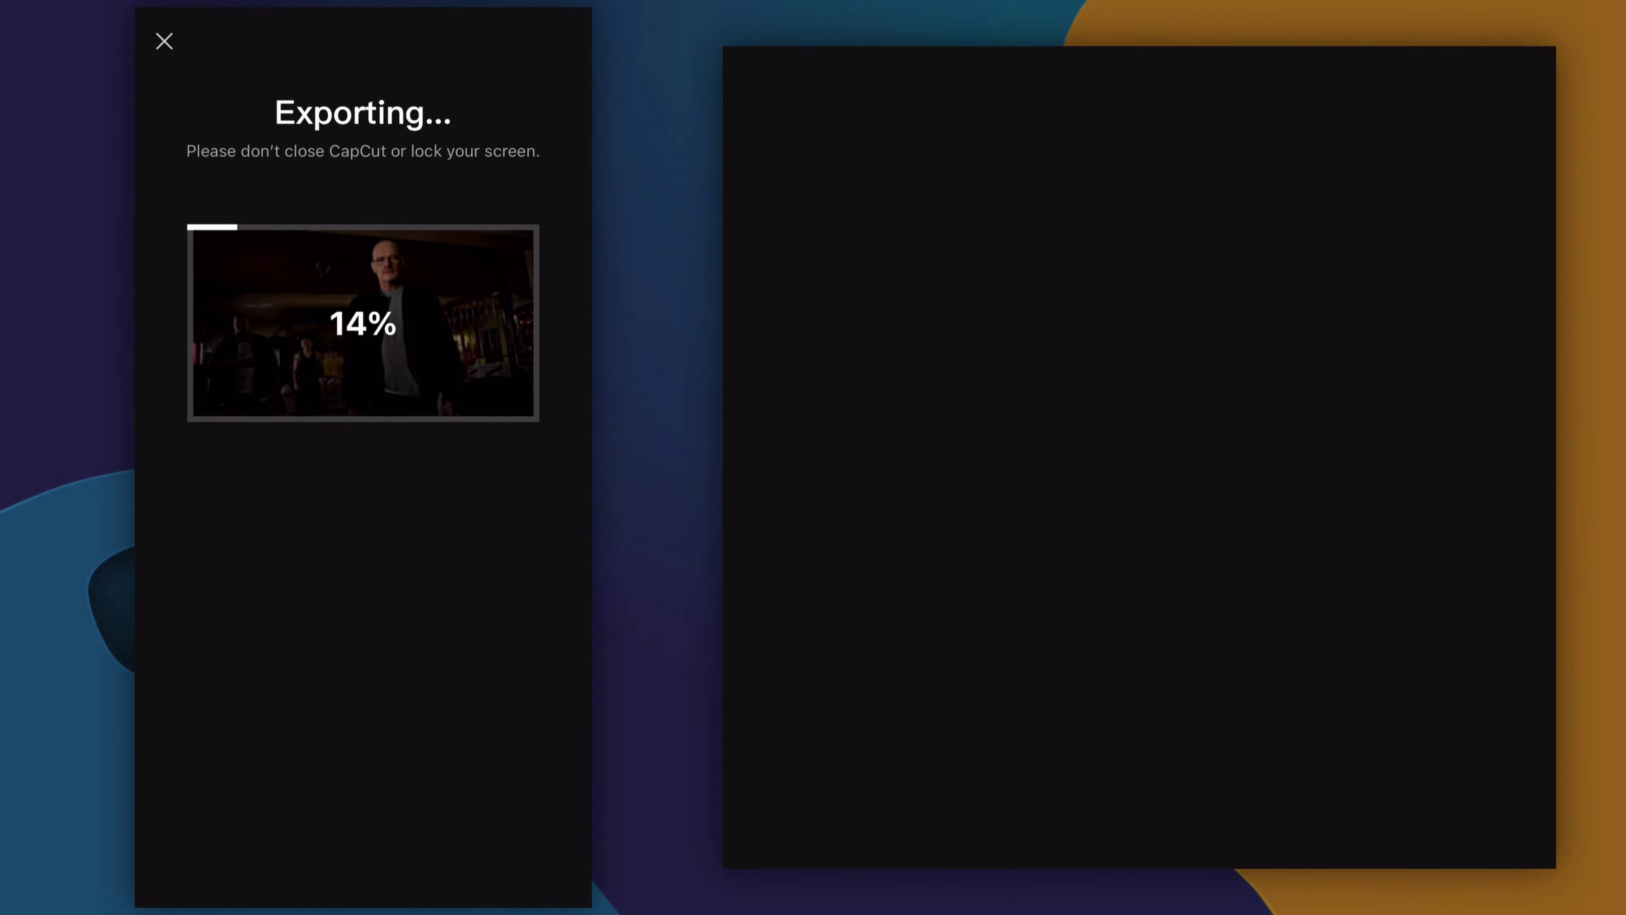